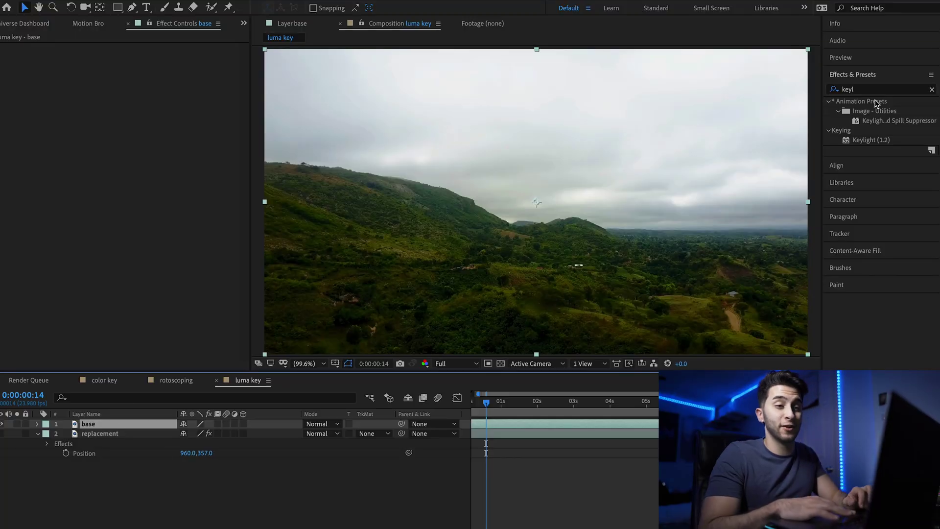
Step: Apply Luma Key to the base hillside layer, keying out brighter areas at Threshold 135
click(864, 89)
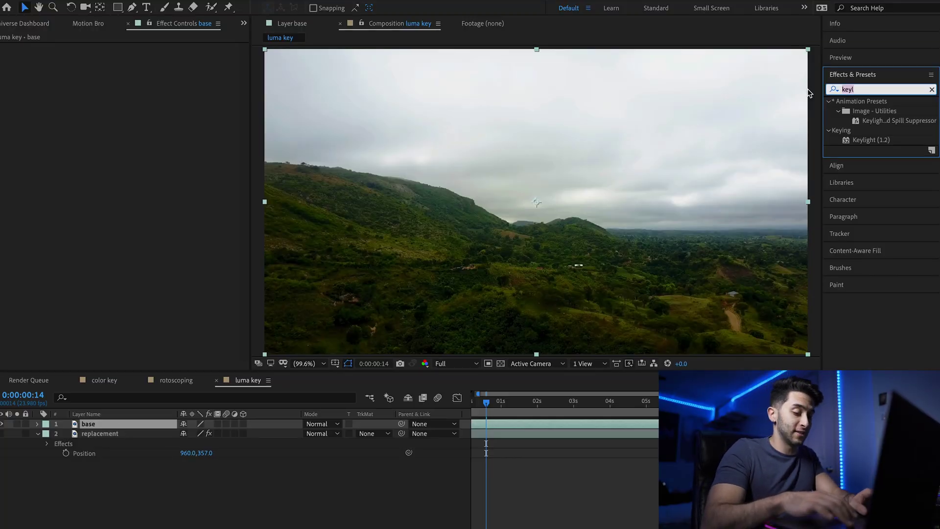
text(luma)
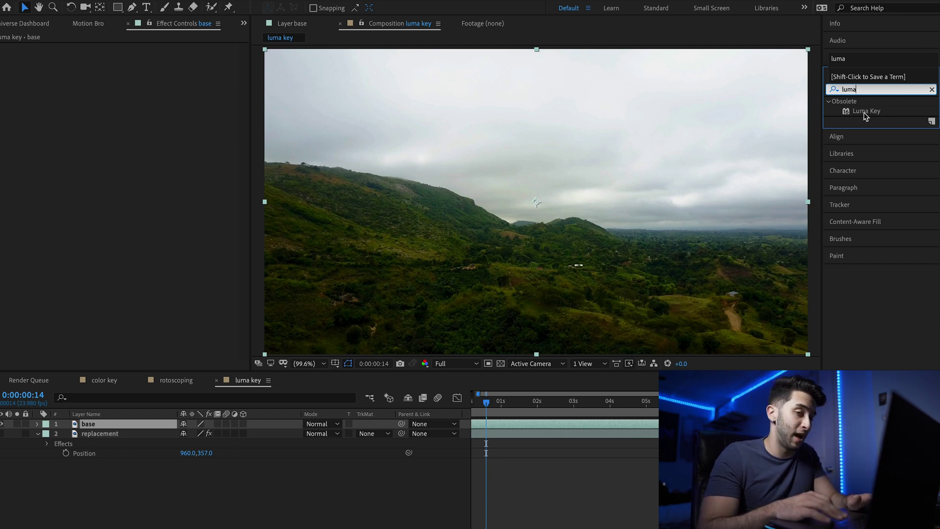
click(865, 112)
drag(864, 111, 530, 424)
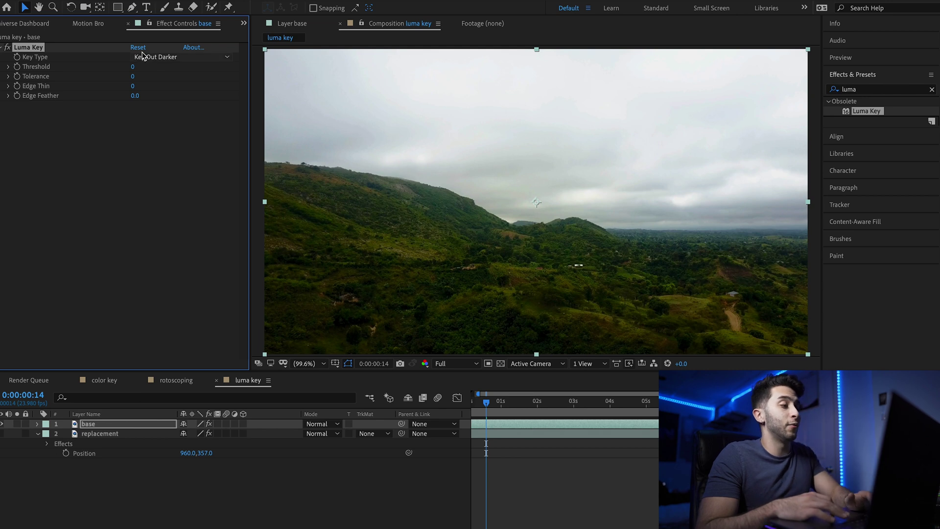
click(171, 58)
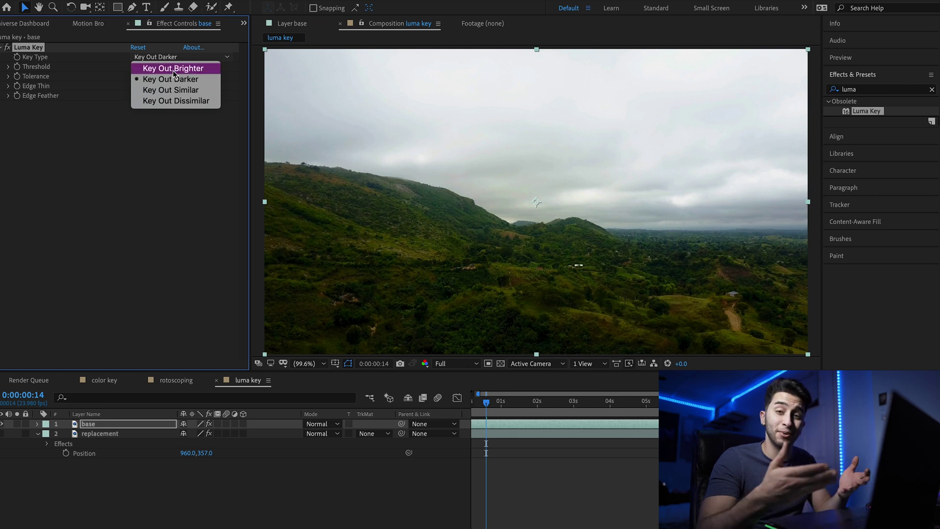
click(172, 70)
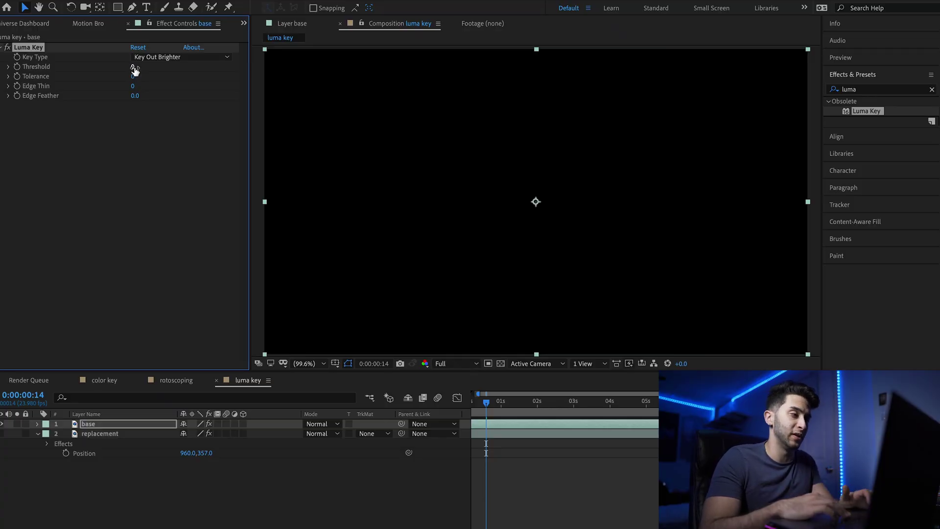
drag(123, 69, 196, 68)
click(842, 91)
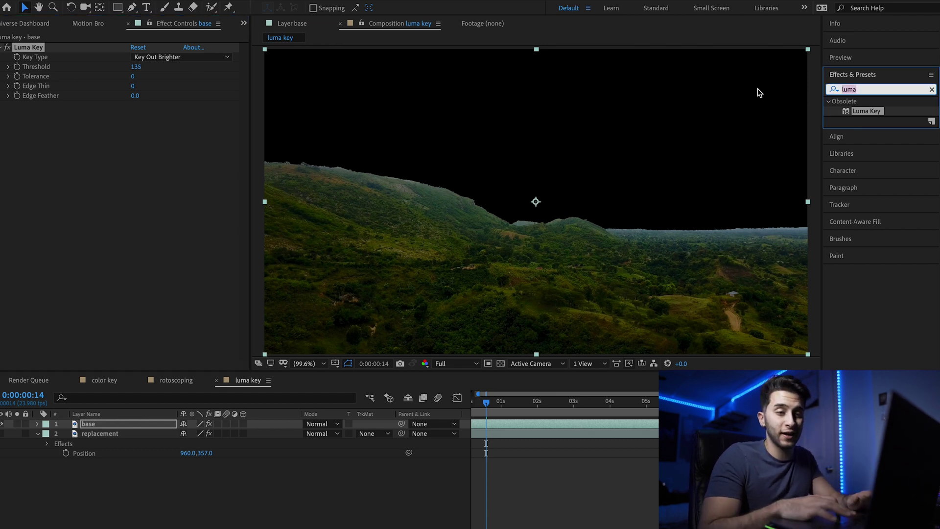
Step: Apply Key Cleaner to the base hillside layer
key(BackSpace)
text(key )
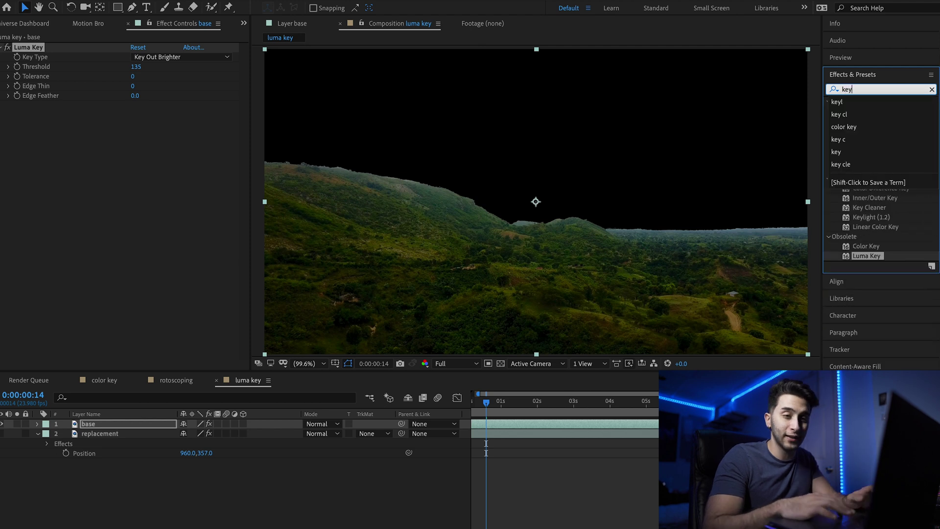
text(cl)
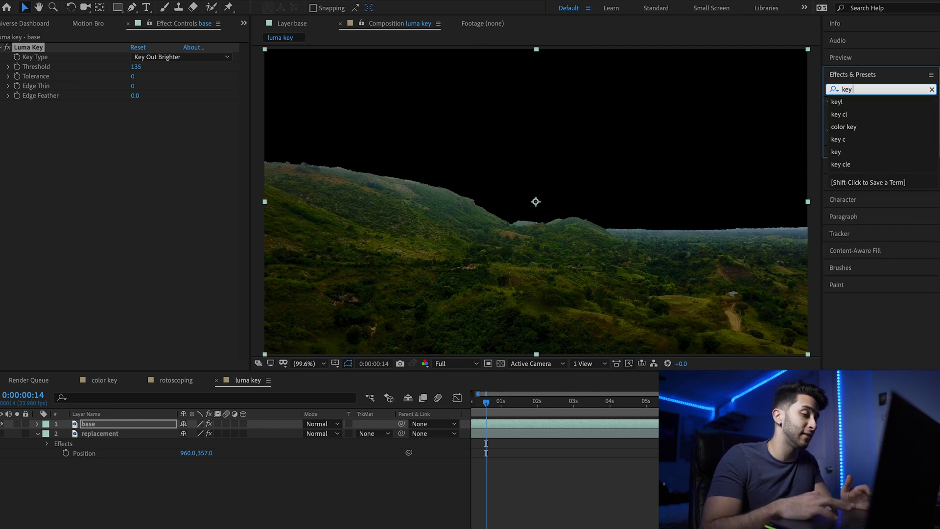
text(e)
click(869, 140)
drag(870, 140, 485, 426)
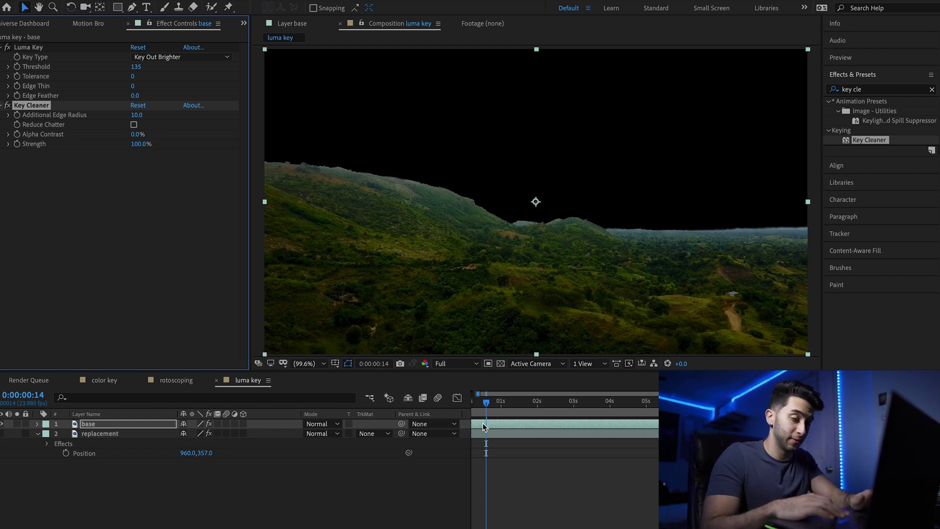
Step: Turn on the sunset sky layer behind the hills and select the keyed hillside layer
click(2, 434)
scroll(506, 428, left, 1)
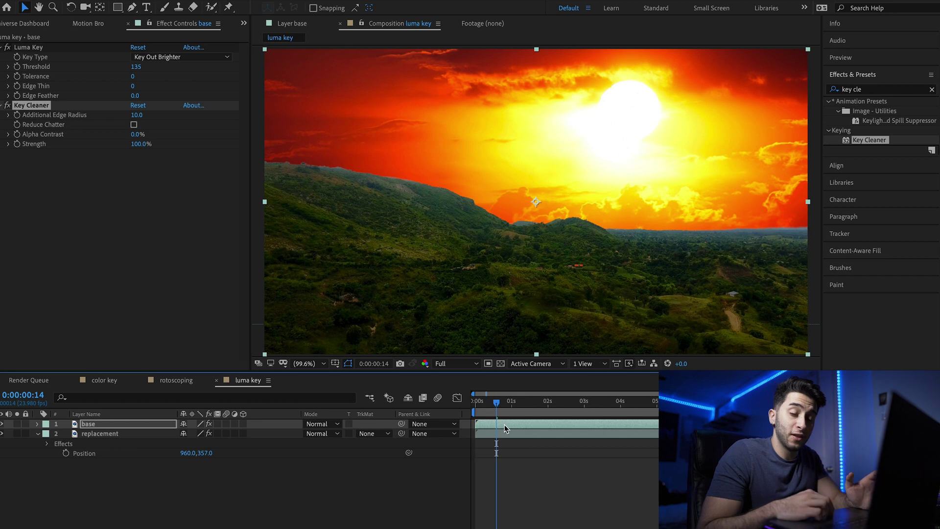
scroll(576, 268, up, 4)
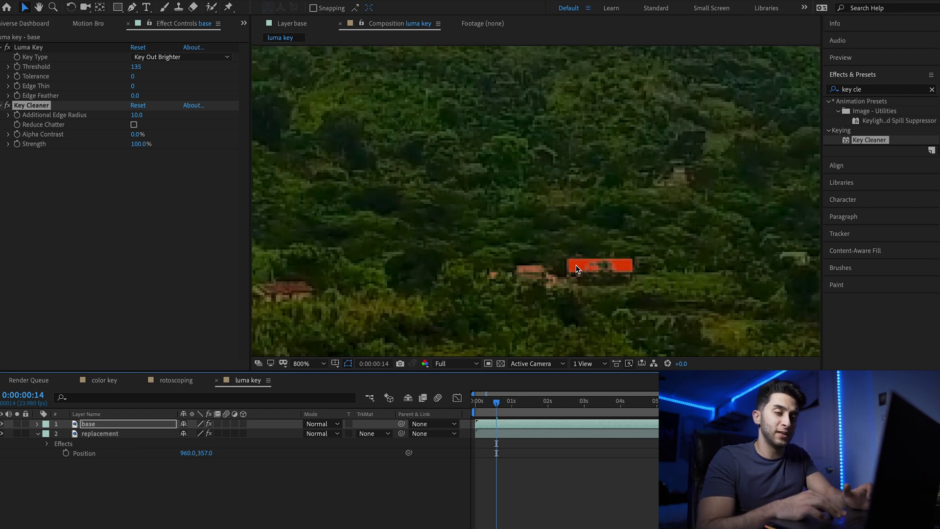
scroll(577, 269, down, 4)
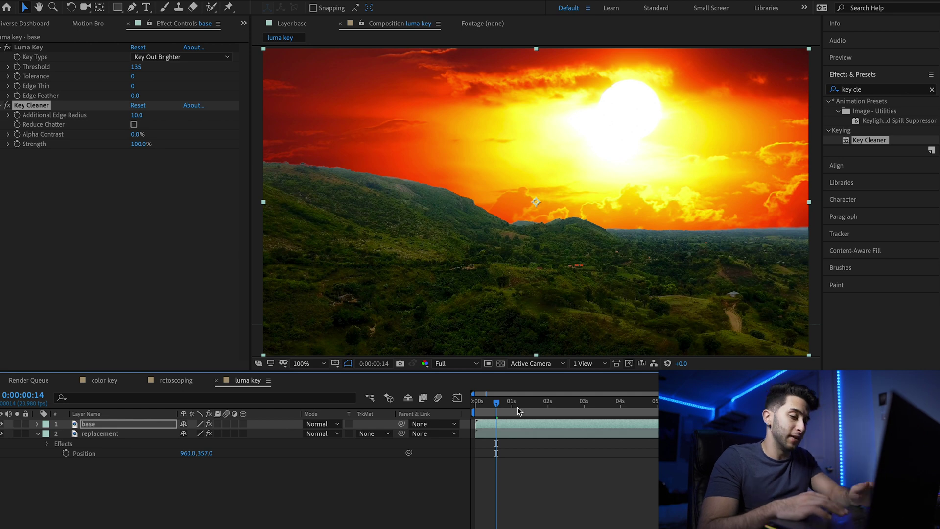
click(503, 426)
Step: Duplicate the base layer and delete Luma Key and Key Cleaner from the copy
key(ctrl+d)
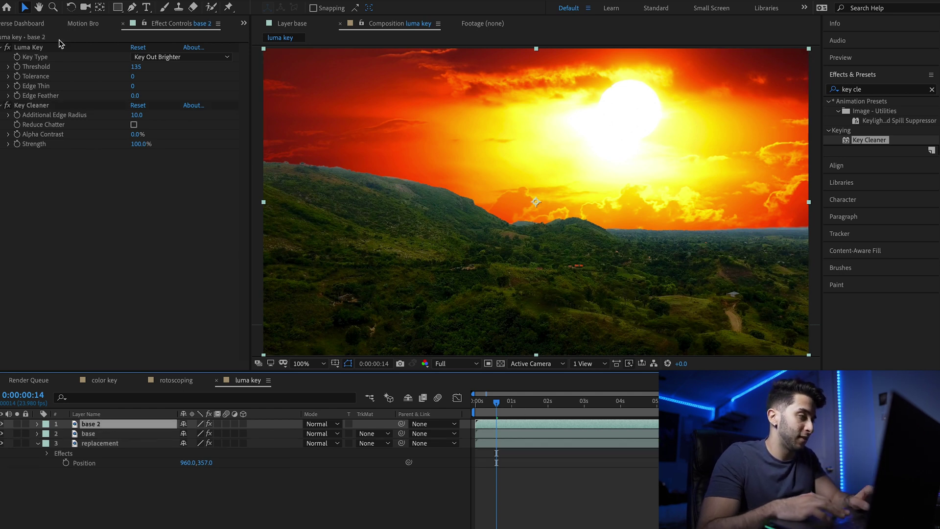
click(61, 48)
shift+click(62, 105)
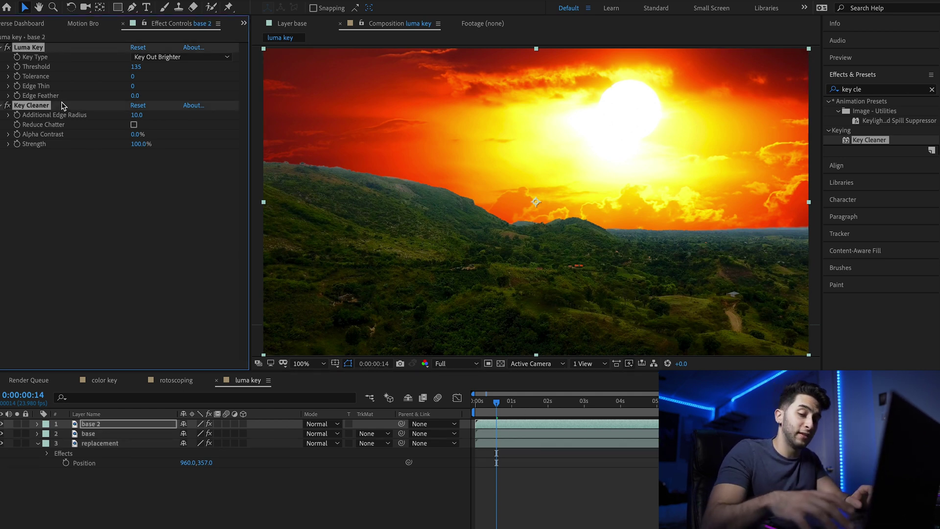
key(Delete)
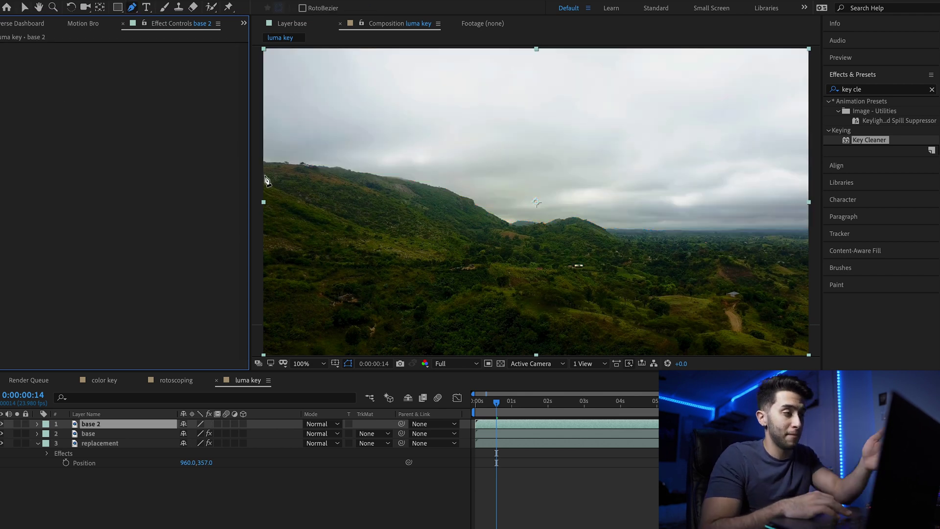
Step: Draw a closed Pen mask on the copy following the ridgeline
drag(260, 174, 297, 175)
drag(450, 206, 451, 206)
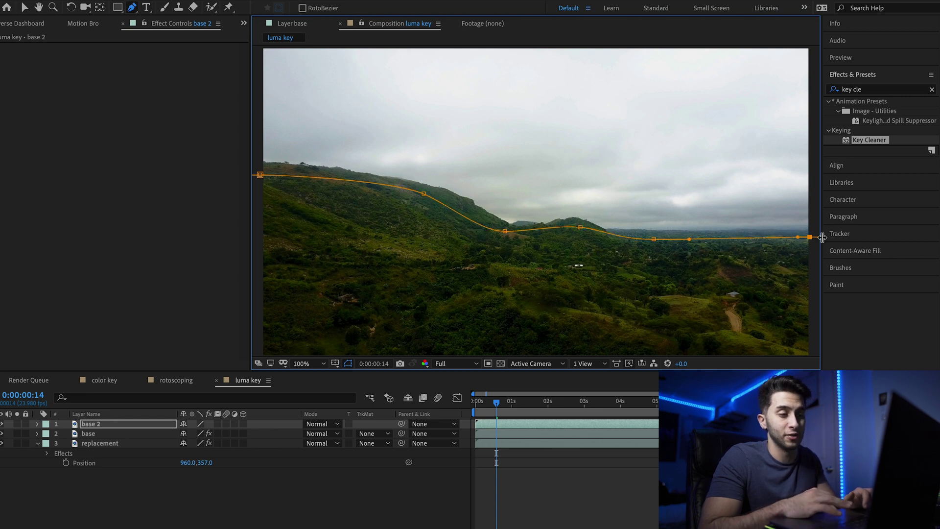
click(254, 341)
drag(822, 287, 817, 262)
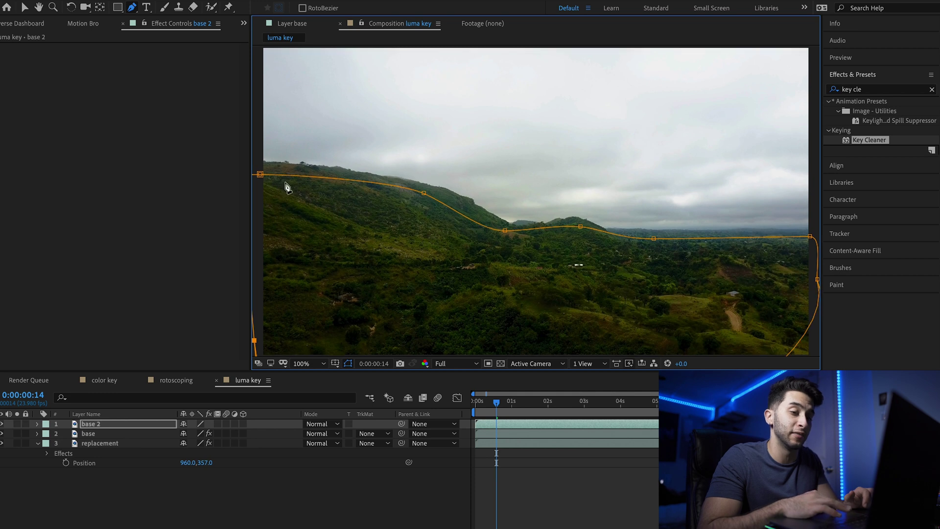
click(259, 175)
Step: Pre-compose both hill layers into 'Pre-comp 2'
click(103, 435)
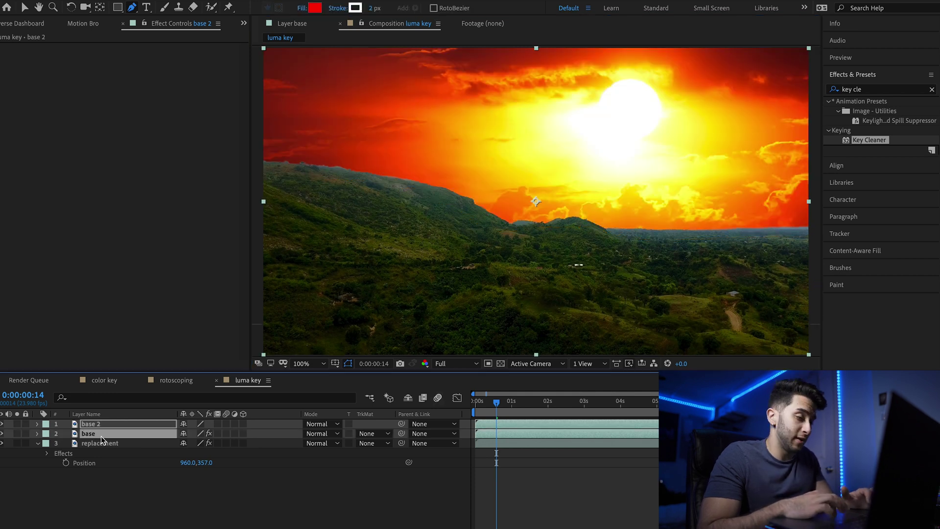
right_click(101, 439)
click(122, 518)
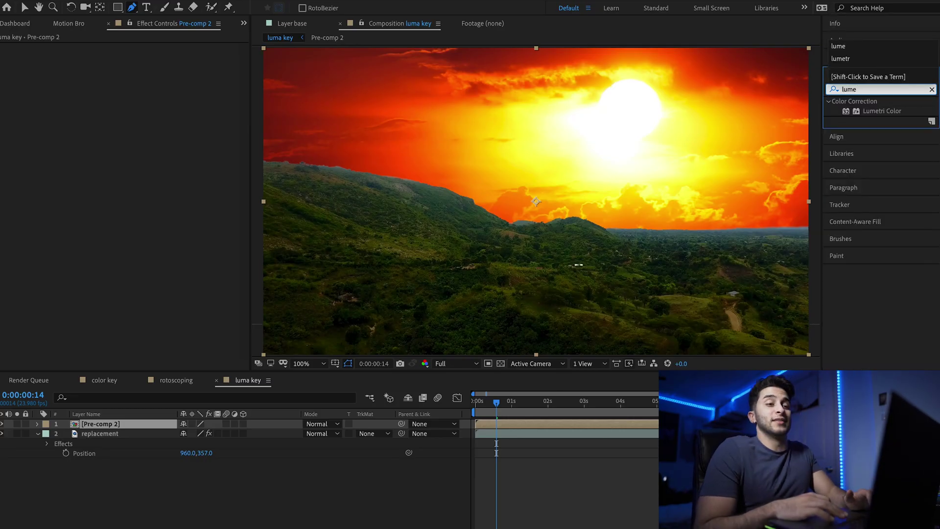
Step: Apply Lumetri Color to Pre-comp 2: Temperature 200, Tint 39, Contrast 86, Highlights -75, Shadows -7
click(881, 111)
key(v)
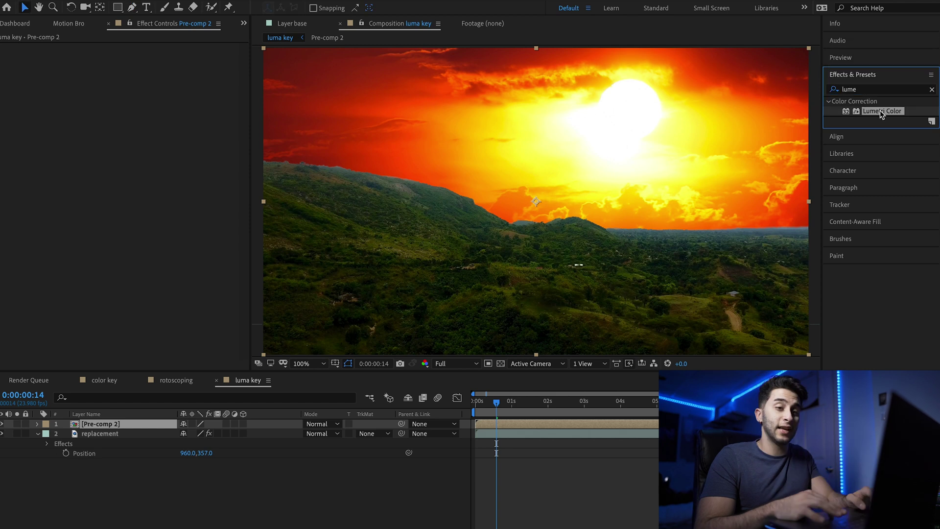
drag(882, 110, 512, 425)
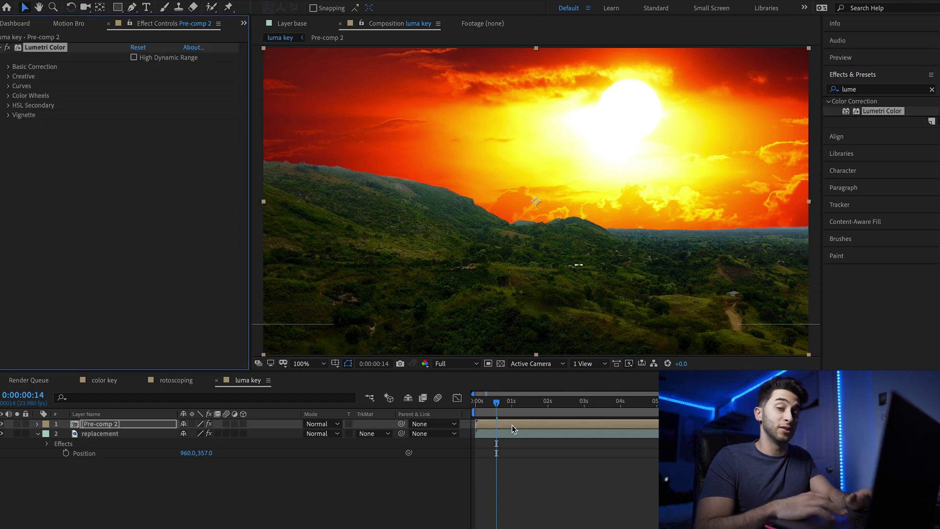
click(8, 67)
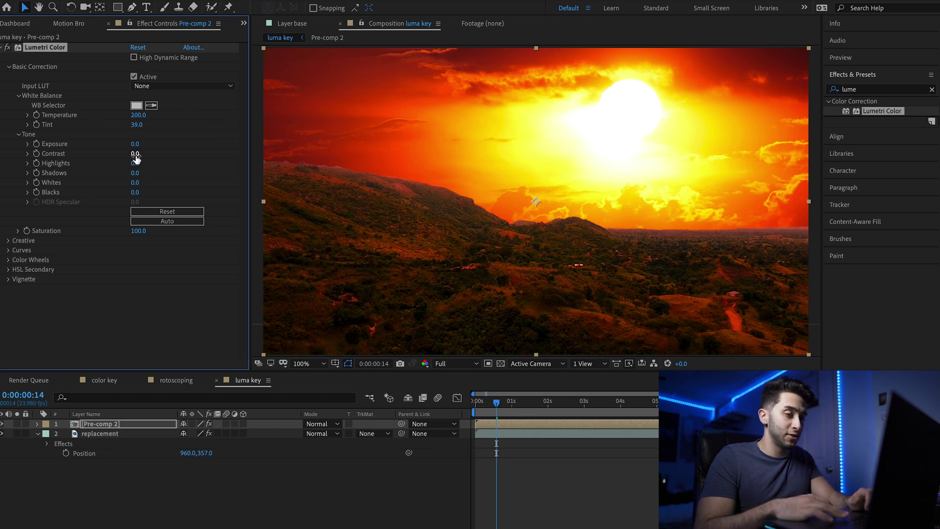
drag(135, 158, 184, 156)
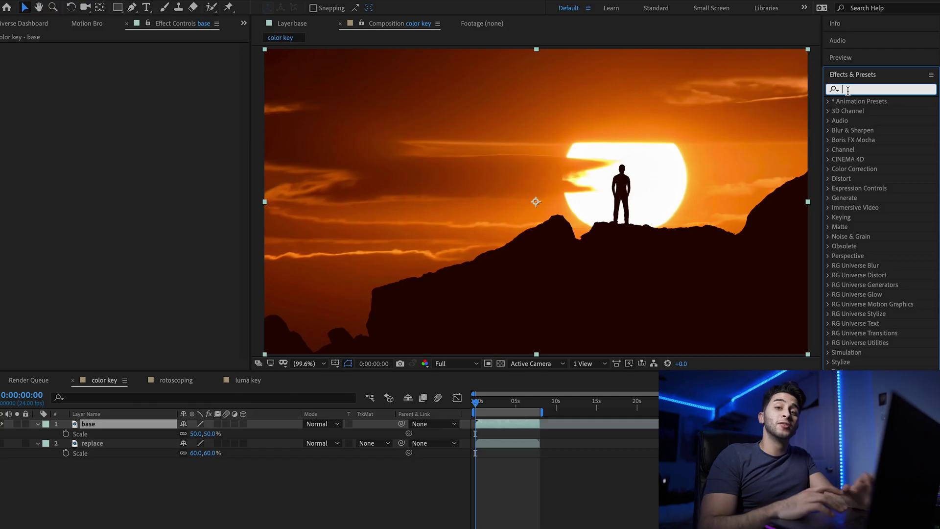
Step: Apply a first Color Key to the base layer, sampling the sky and raising its tolerance
text(color k)
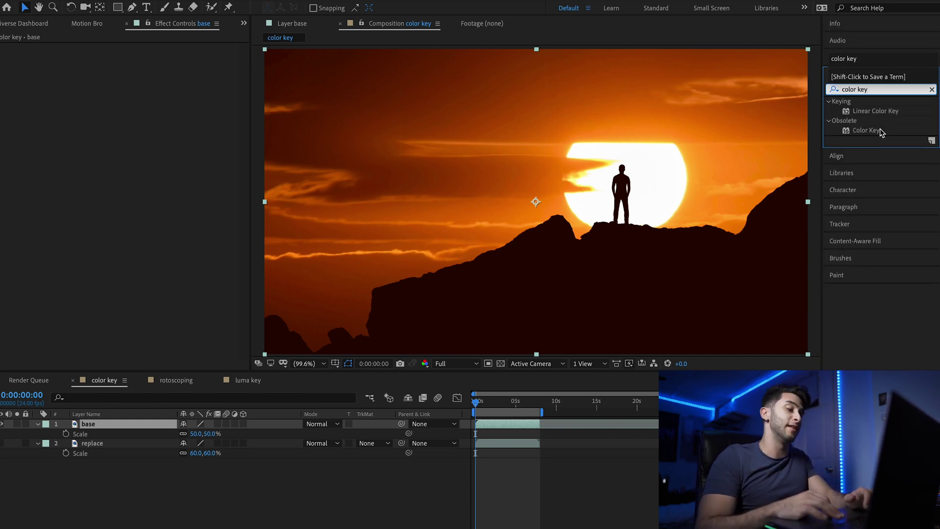
text(ey)
drag(881, 134, 128, 426)
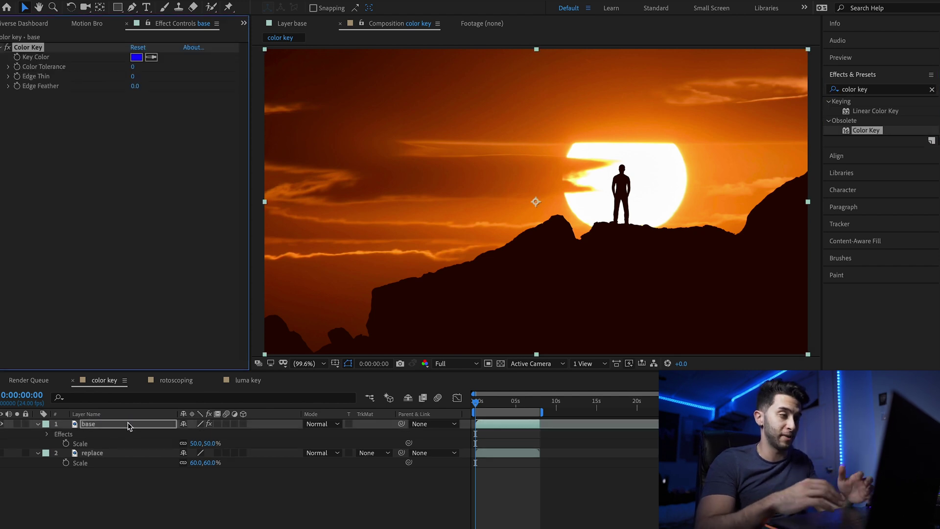
click(153, 57)
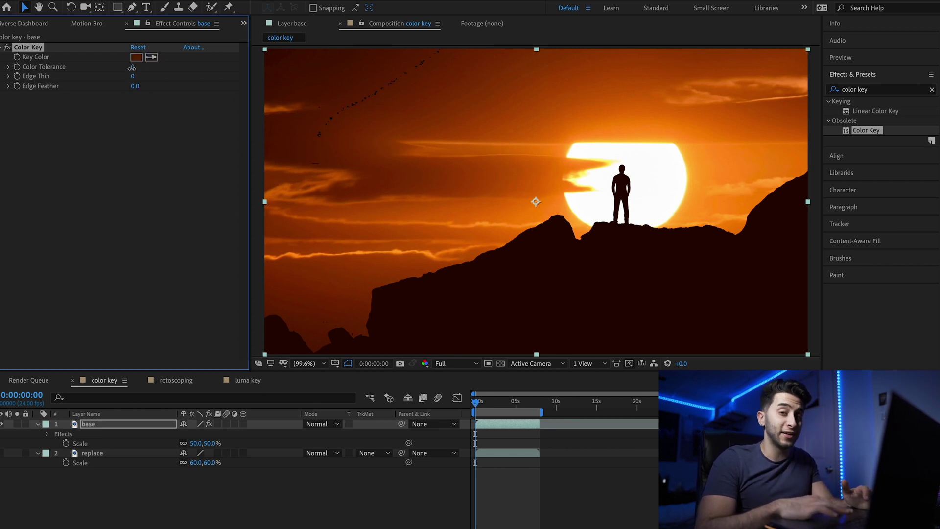
drag(131, 68, 176, 68)
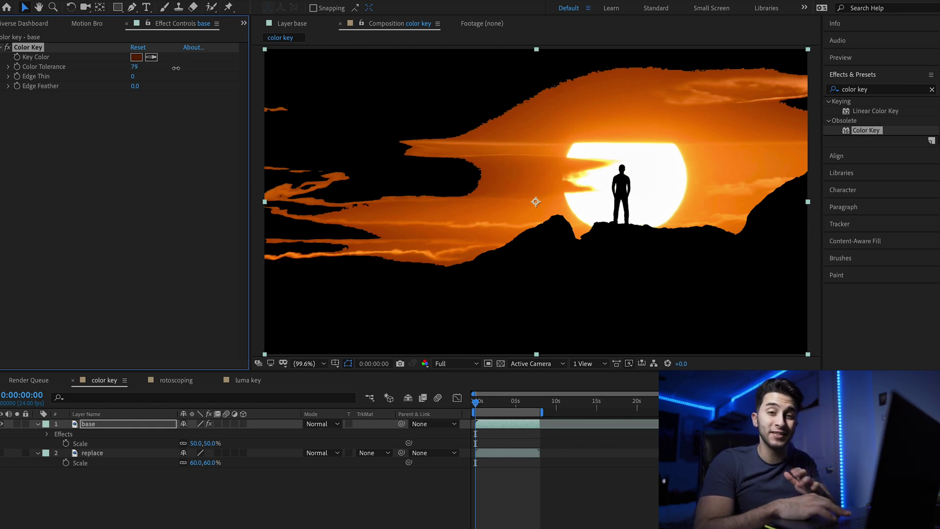
drag(176, 68, 165, 67)
Step: Add two more Color Keys sampling the orange sky and the white sun, tolerance 174
drag(866, 129, 513, 428)
click(560, 111)
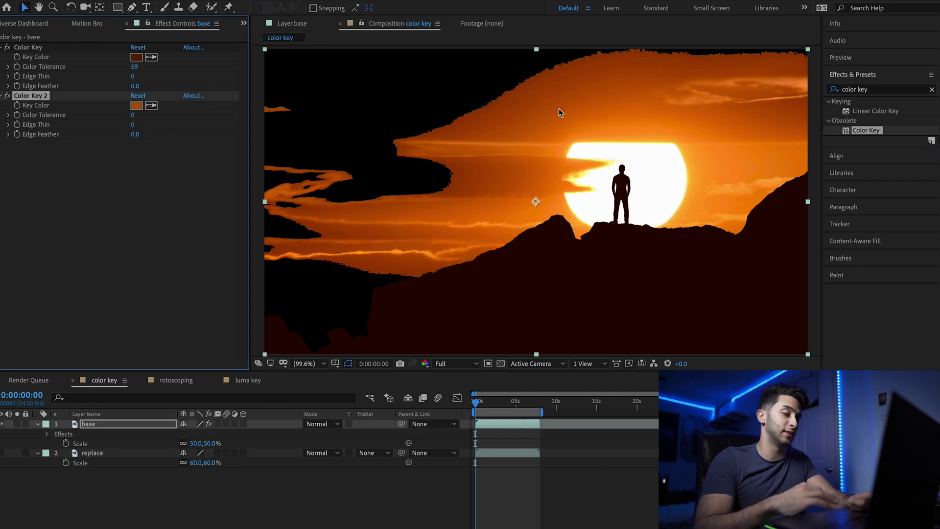
drag(134, 115, 227, 117)
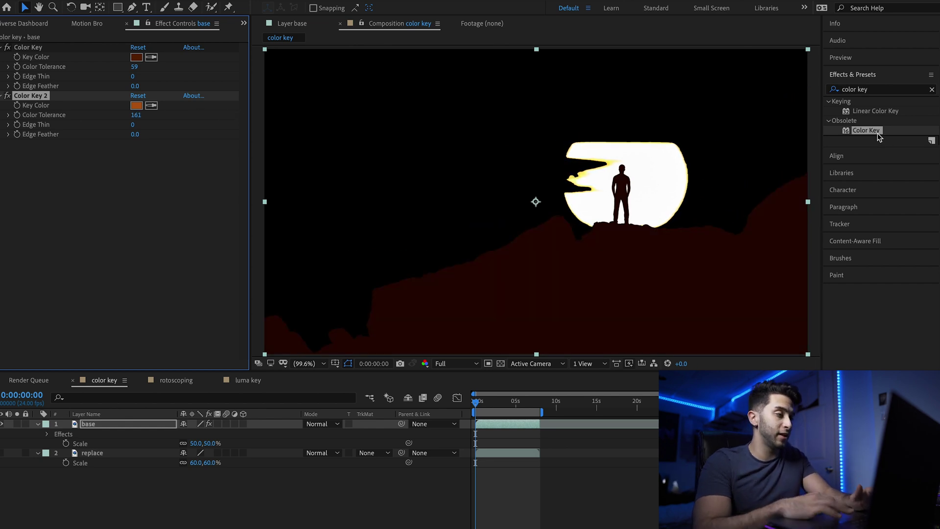
drag(878, 137, 162, 257)
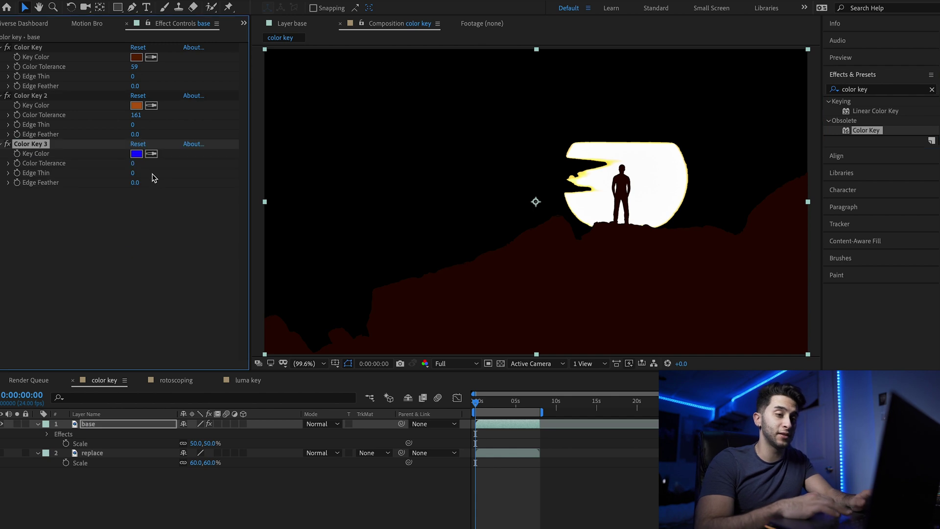
click(653, 172)
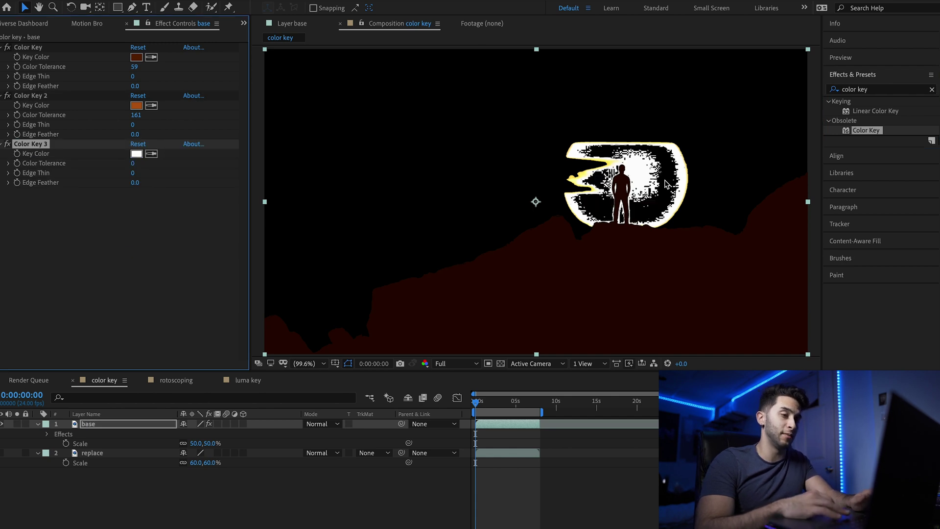
drag(134, 163, 227, 157)
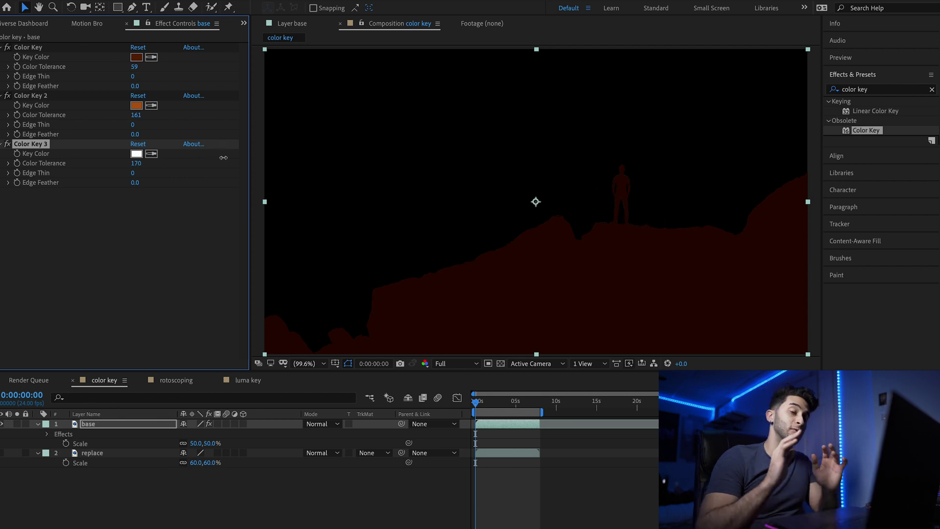
click(876, 89)
text(key)
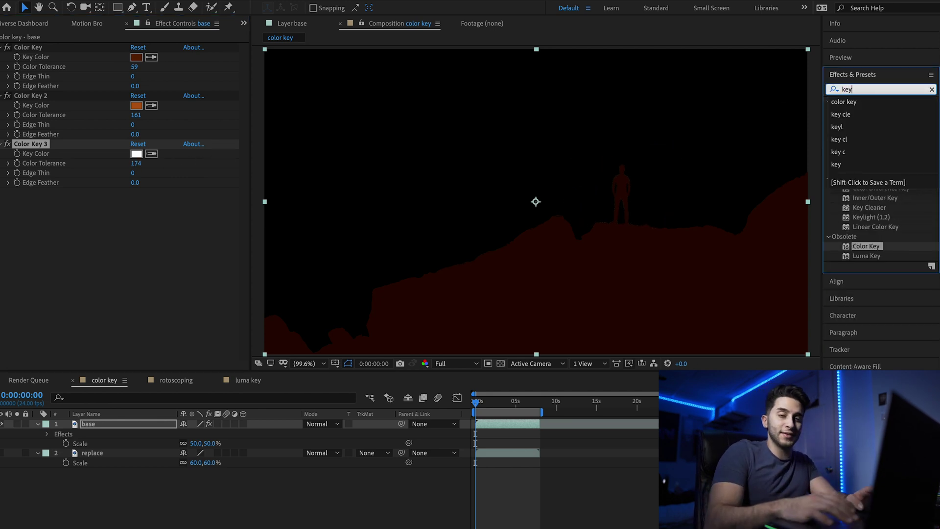
text( cle)
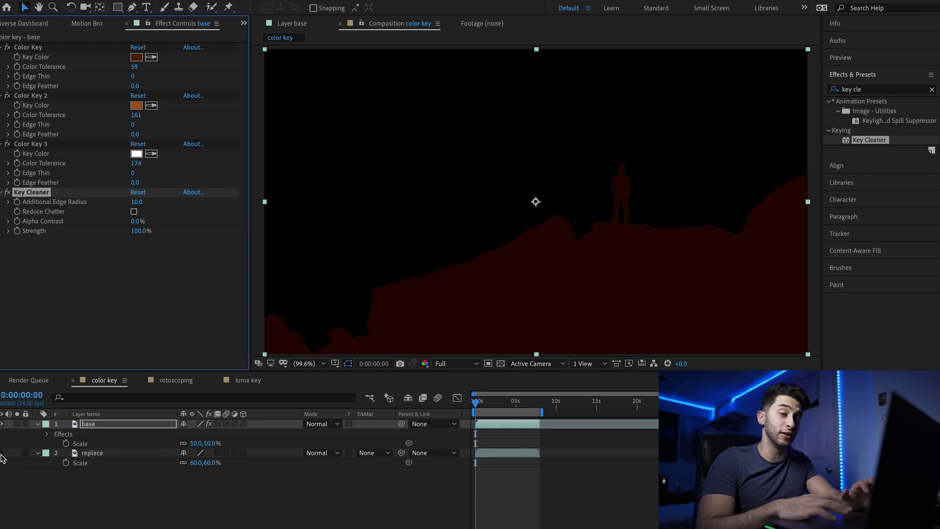
Step: Turn on layer 2 'replace' so the starry Milky Way sky shows behind the hills
click(1, 453)
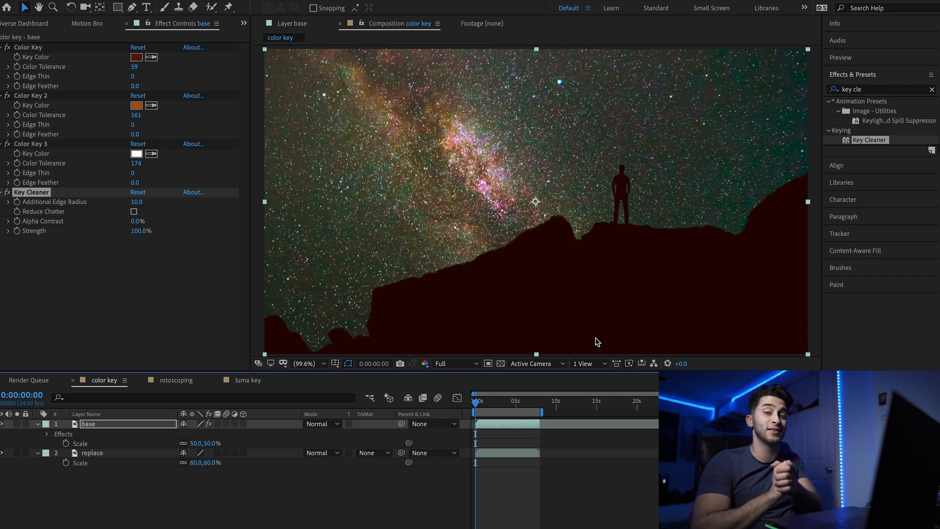
Step: Grade base with Lumetri (Temperature -147, Tint -120, Contrast 140) and darken the sky's highlights
click(876, 90)
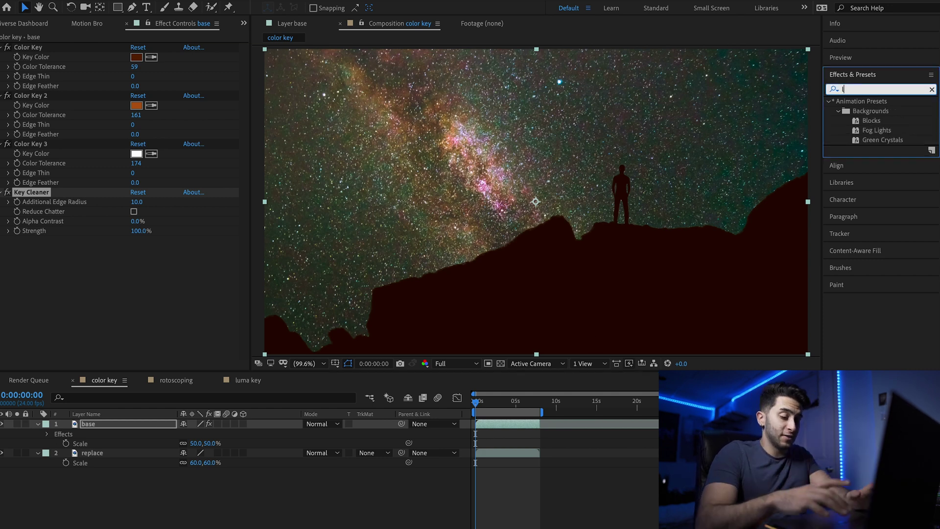
text(lume)
double_click(879, 112)
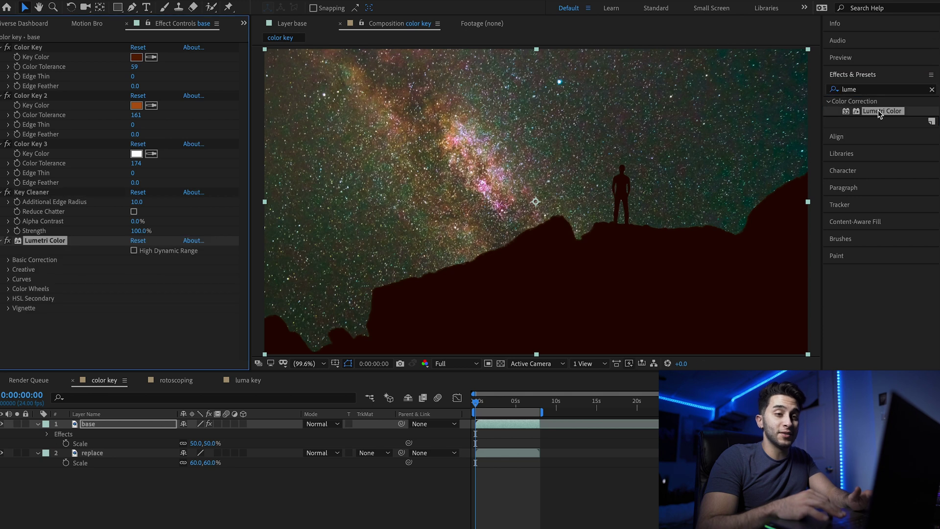
click(9, 260)
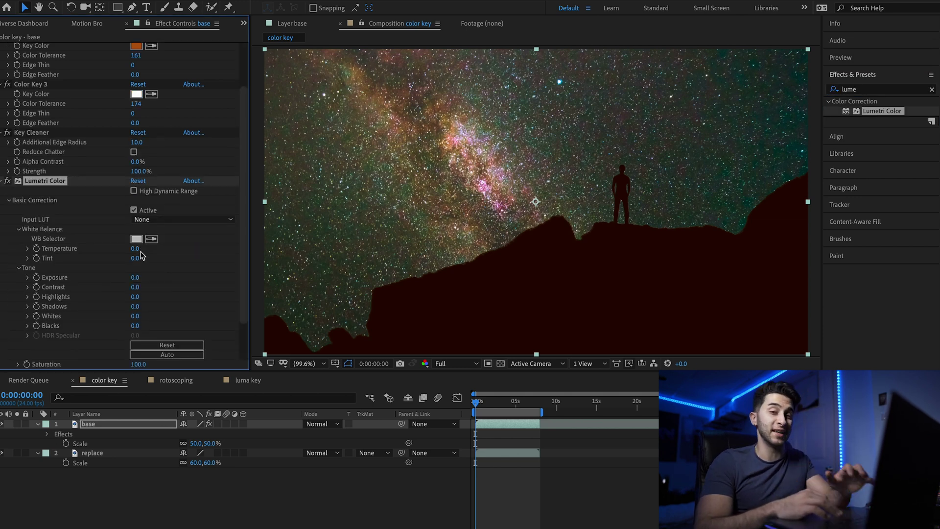
drag(67, 248, 57, 250)
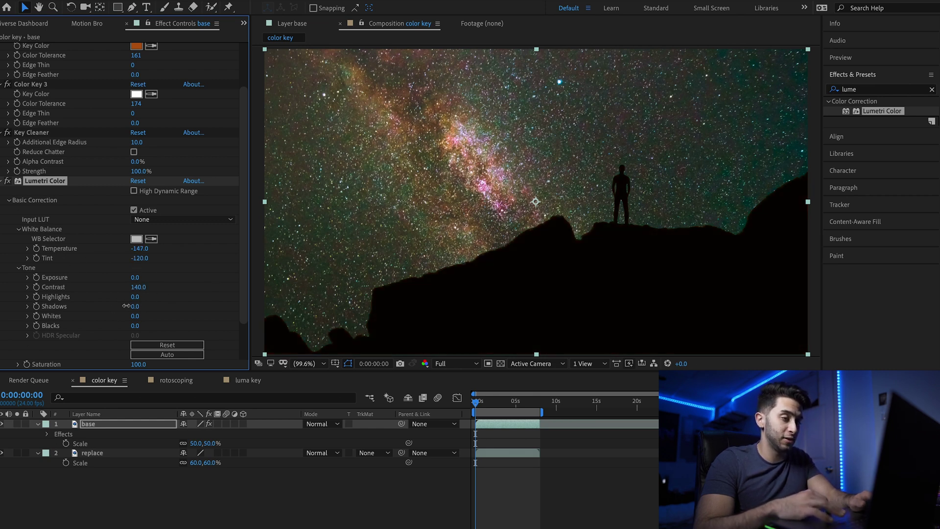
drag(126, 306, 91, 305)
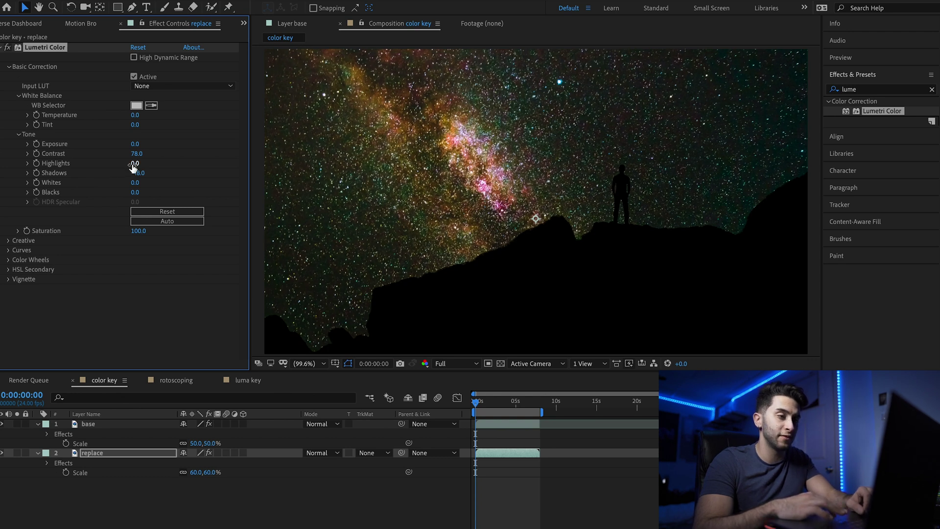
drag(134, 167, 94, 164)
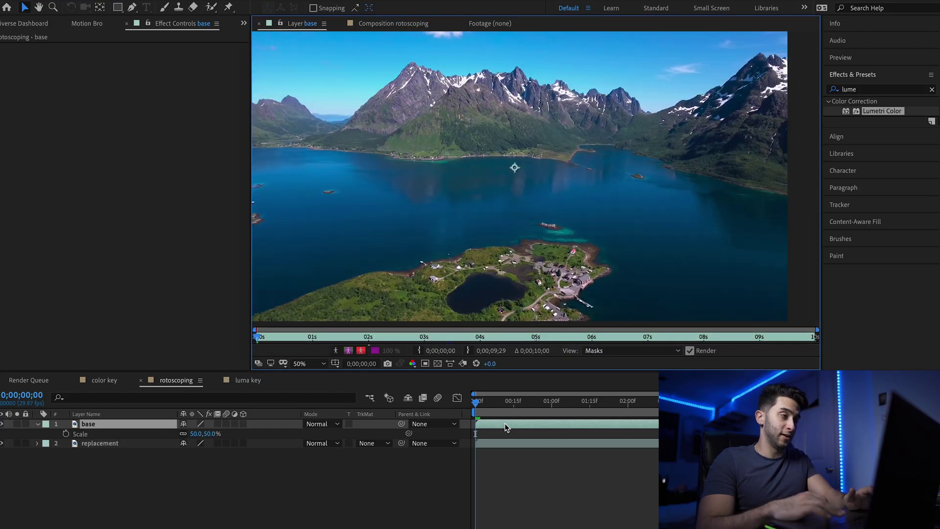
Step: Roto Brush the mountains and shoreline as foreground and propagate the matte through the clip
click(210, 7)
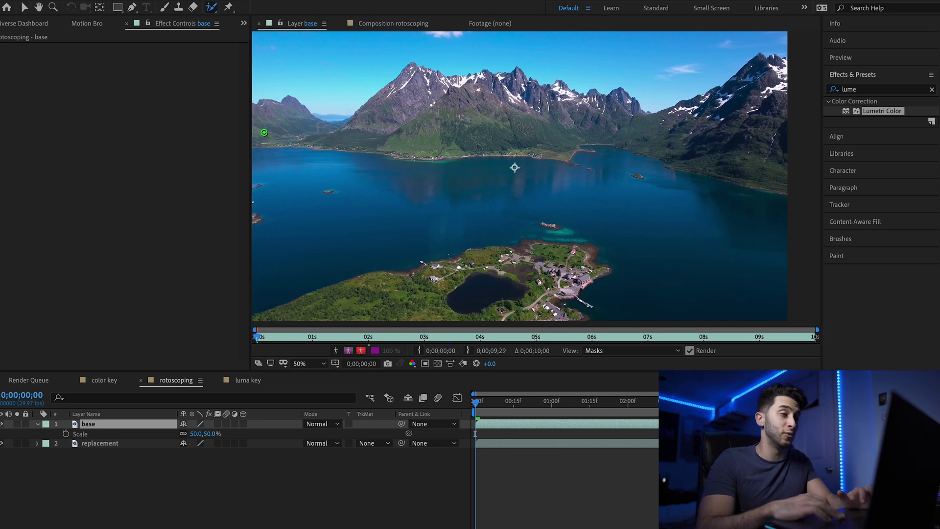
mouse_move(253, 101)
mouse_down()
mouse_move(304, 106)
mouse_move(327, 122)
mouse_move(369, 112)
mouse_move(411, 76)
mouse_move(468, 86)
mouse_move(519, 80)
mouse_move(687, 118)
mouse_move(789, 65)
mouse_up()
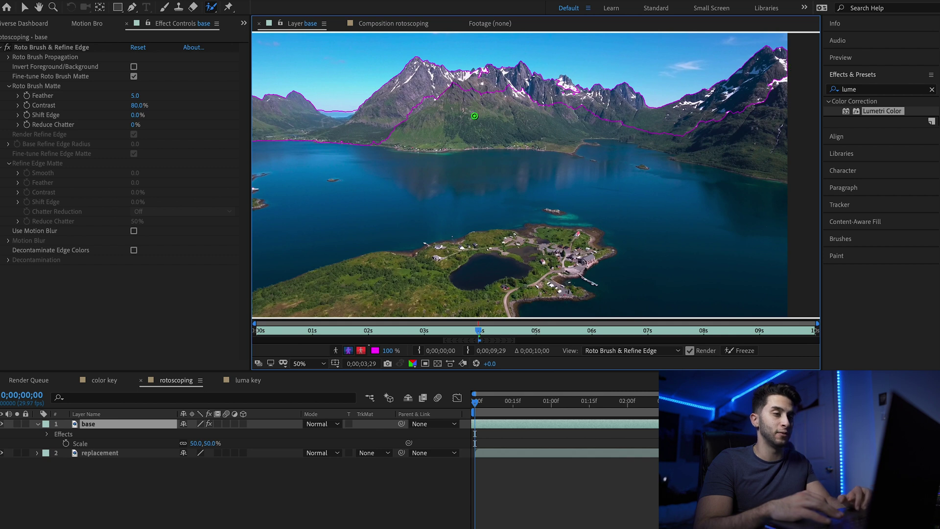
mouse_move(300, 140)
mouse_down()
mouse_move(781, 169)
mouse_move(578, 269)
mouse_up()
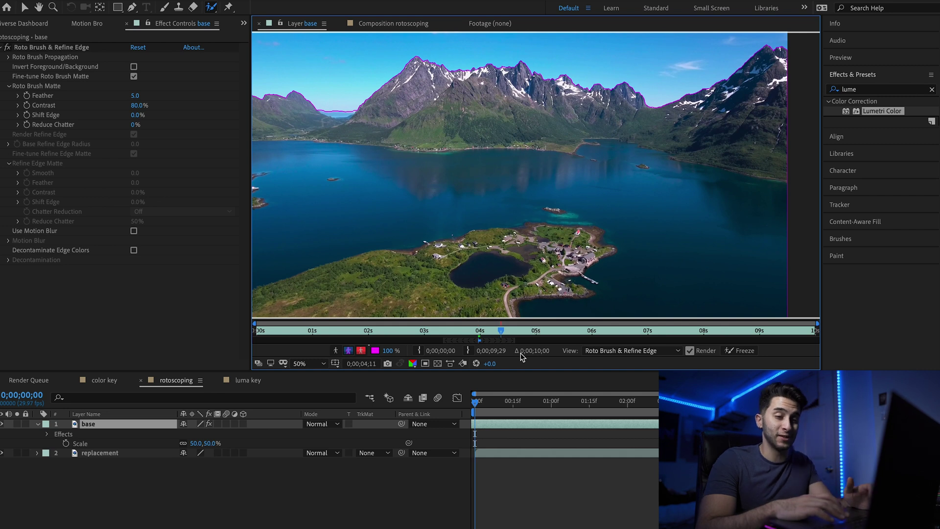
key(space)
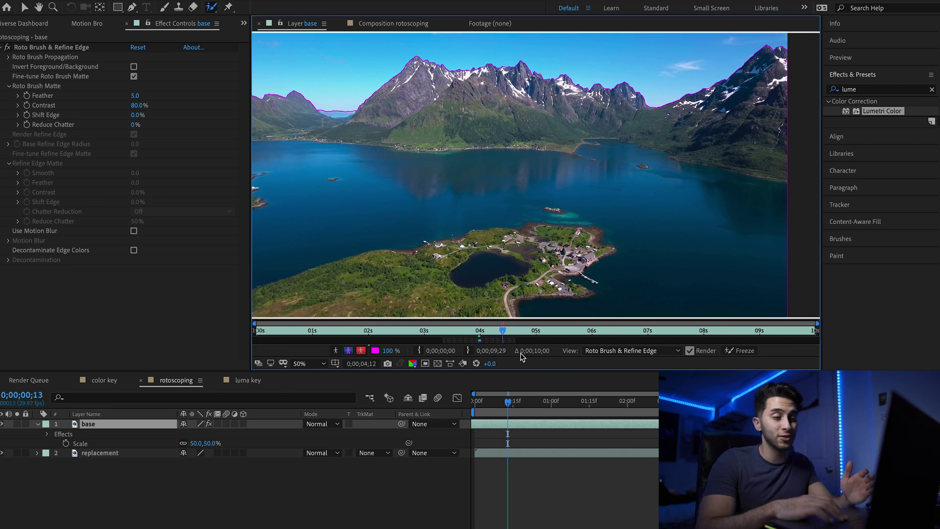
drag(721, 149, 225, 223)
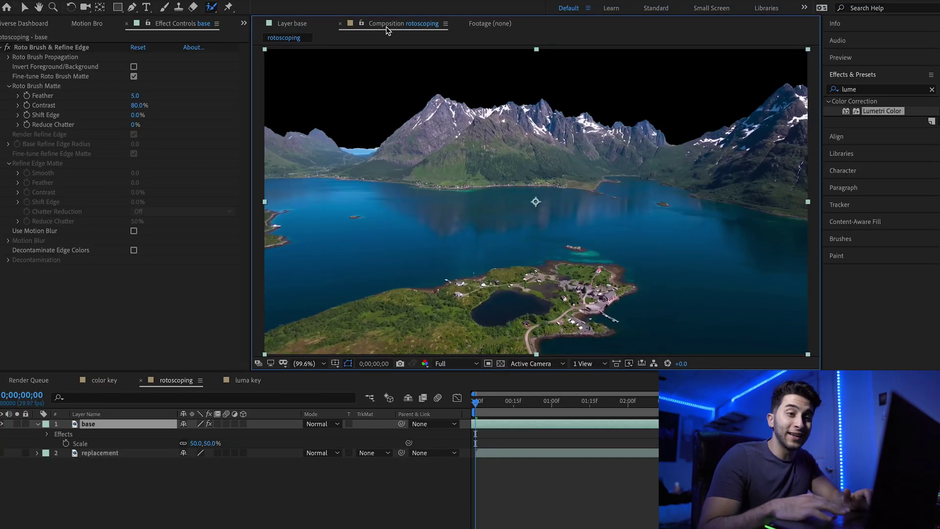
Step: Apply Key Cleaner to the base layer's roto matte
click(867, 91)
key(BackSpace)
text(key)
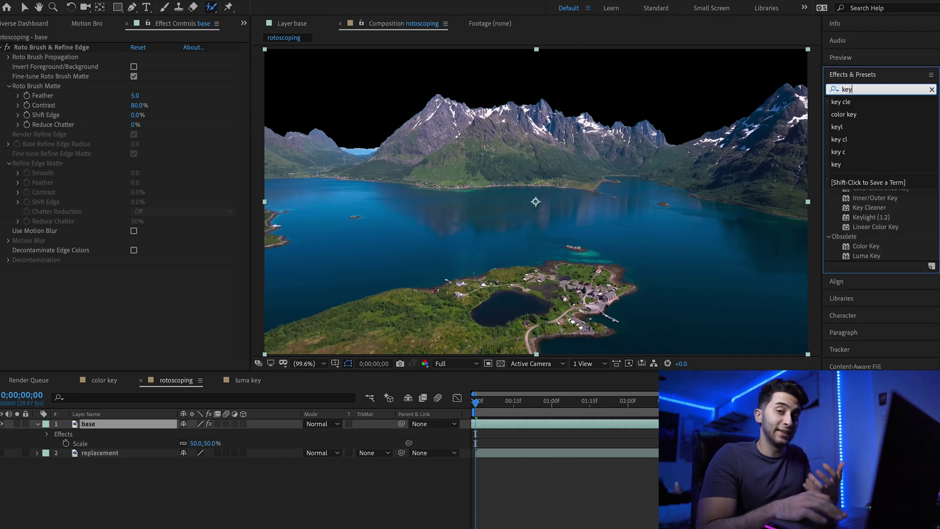
text( clean)
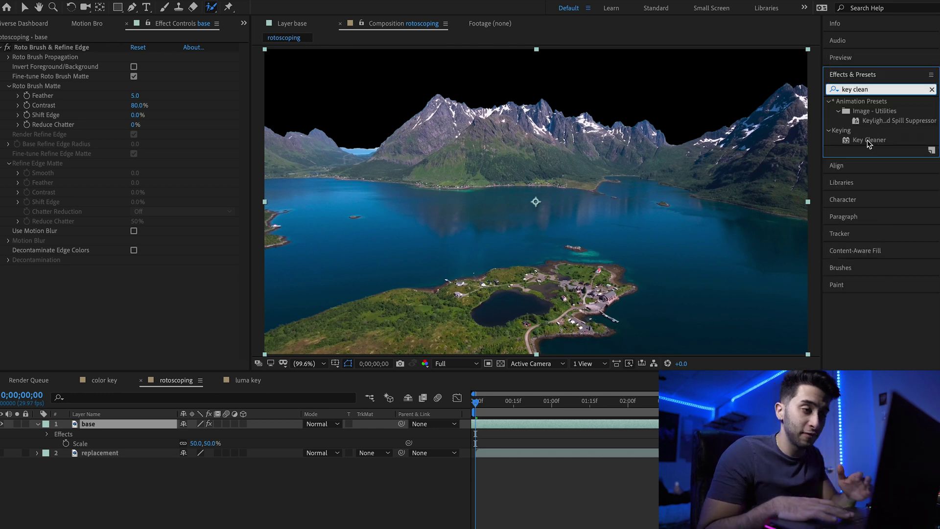
drag(868, 141, 103, 319)
Step: Show the pink cloudy sky behind the mountains and set its Position to 960, 554
click(2, 434)
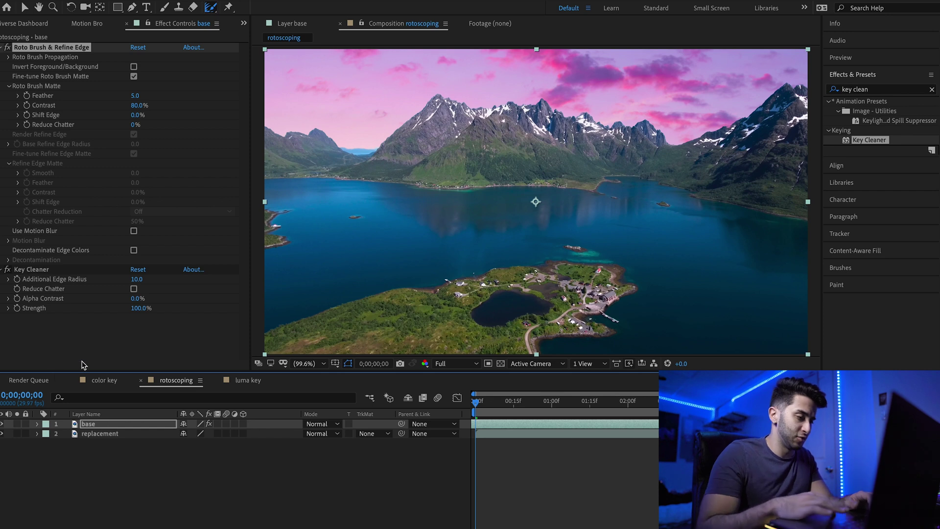
key(p)
click(106, 443)
key(p)
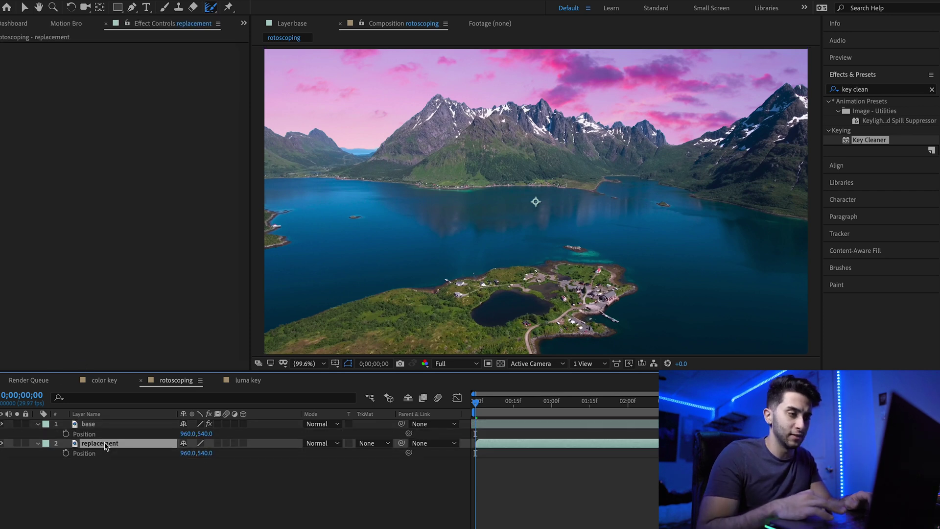
drag(203, 455, 97, 467)
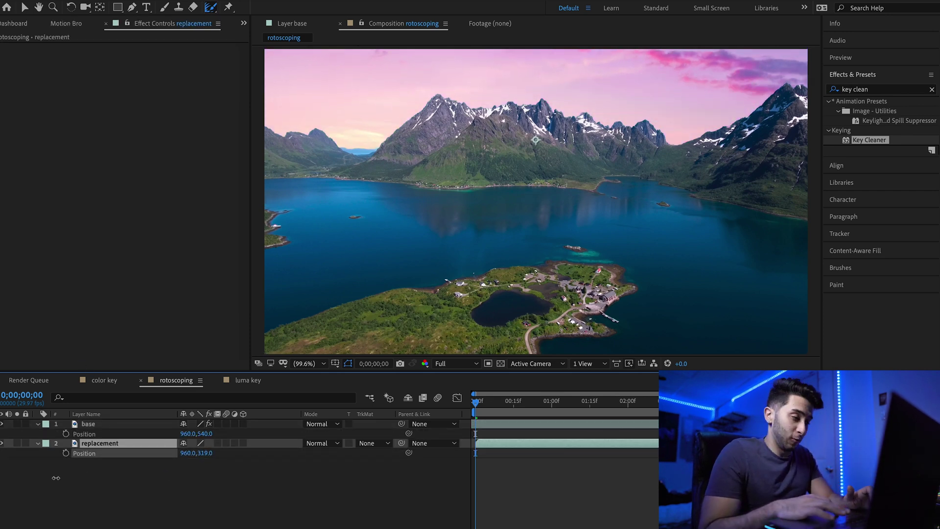
drag(56, 477, 179, 494)
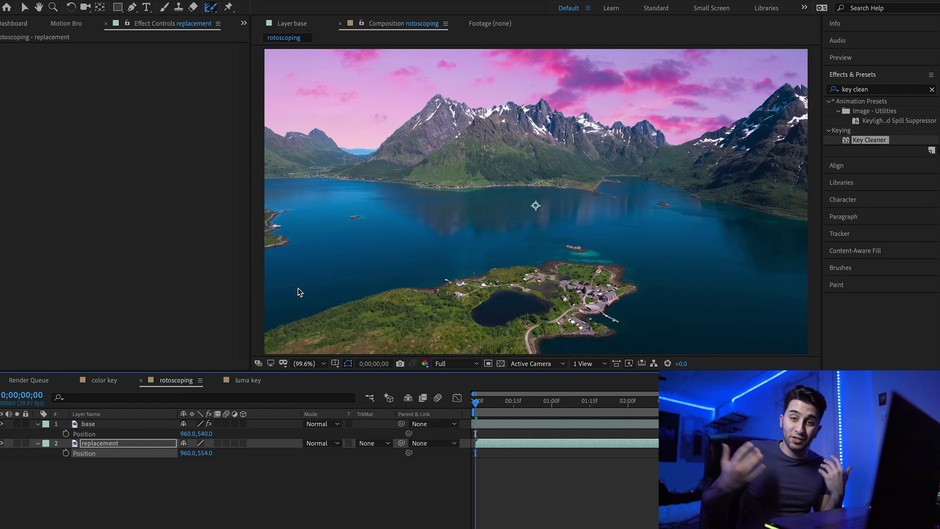
click(150, 425)
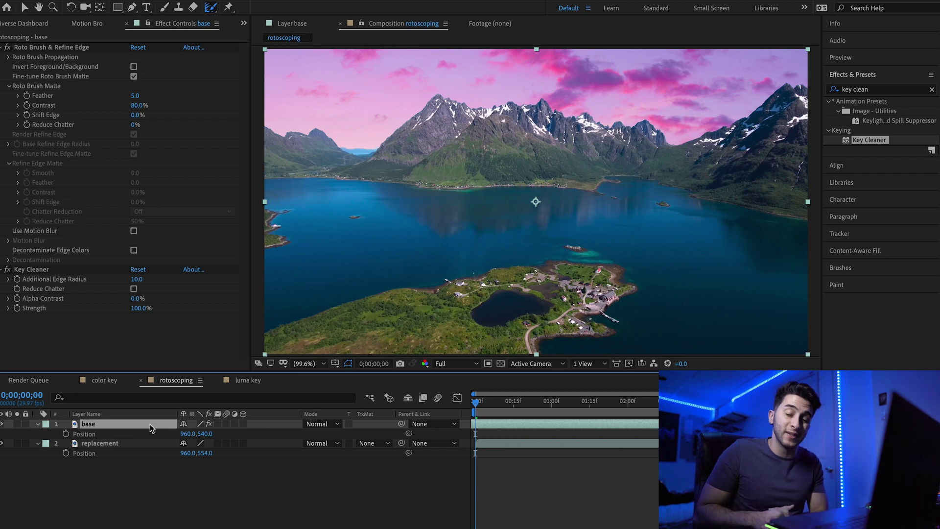
click(883, 90)
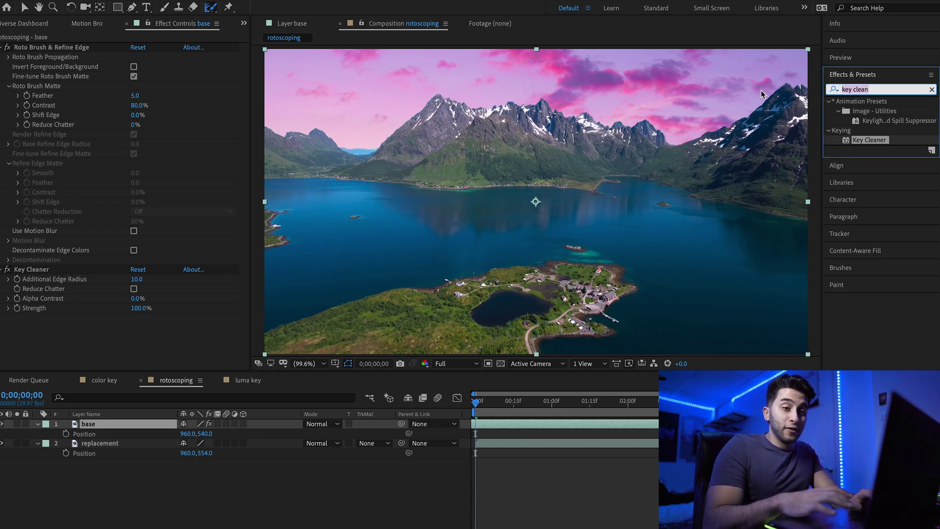
Step: Apply Lumetri Color to base: Temperature 65, Tint 90, Contrast 47, Highlights -52, Shadows 27, Saturation 80
key(ctrl+a)
text(lum)
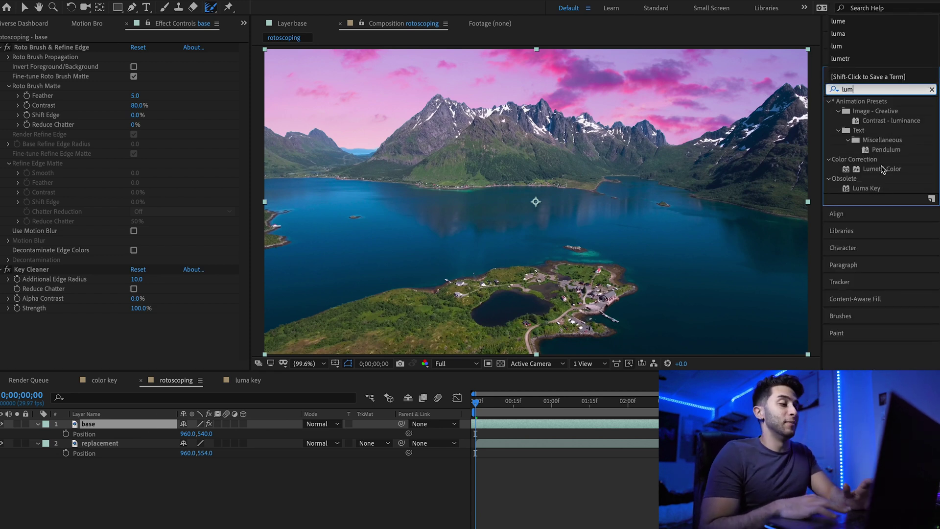
double_click(881, 169)
click(8, 317)
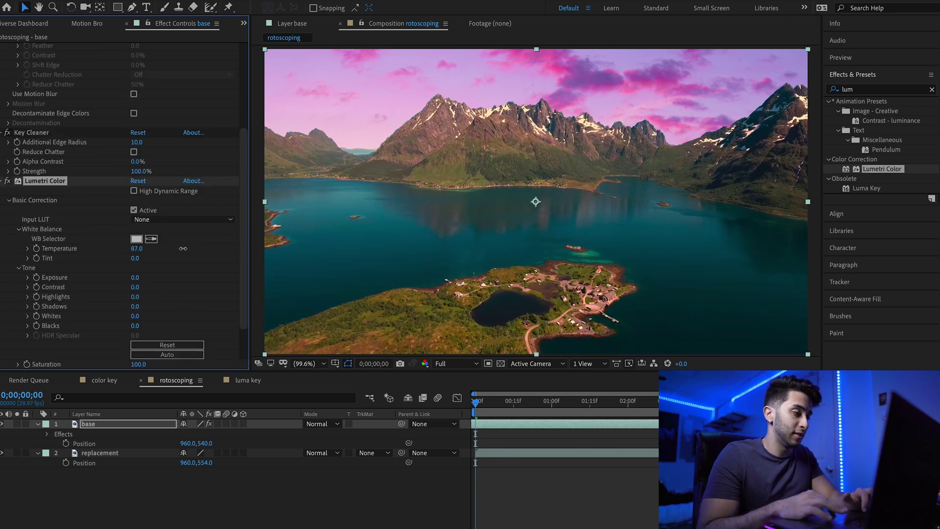
drag(136, 260, 166, 258)
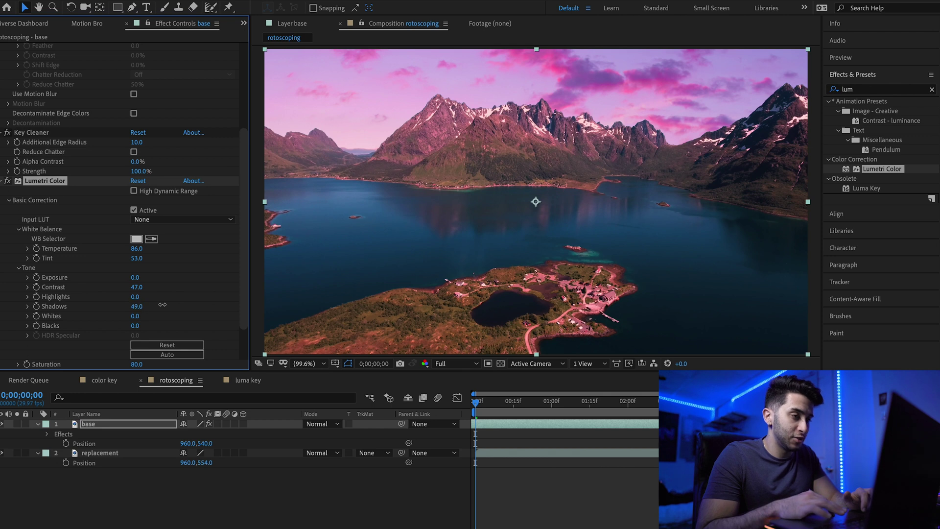
drag(162, 304, 103, 299)
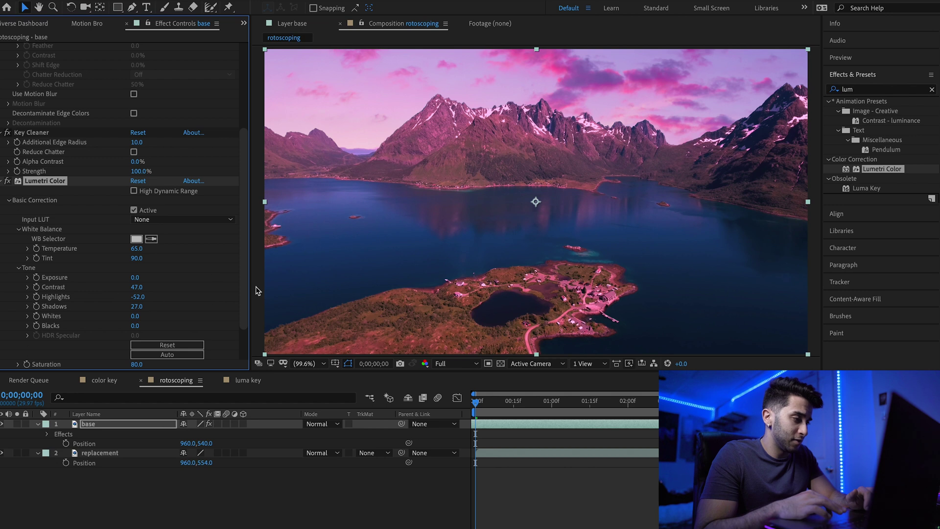
Step: Pull down the blue range of the Hue vs Sat curve to desaturate blue tones
scroll(216, 291, down, 3)
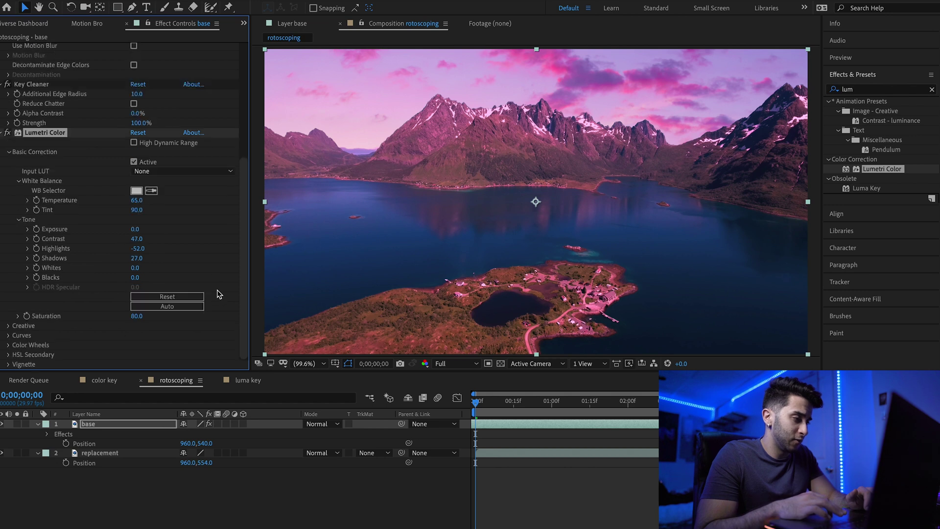
click(7, 335)
scroll(157, 231, down, 5)
click(113, 226)
click(178, 227)
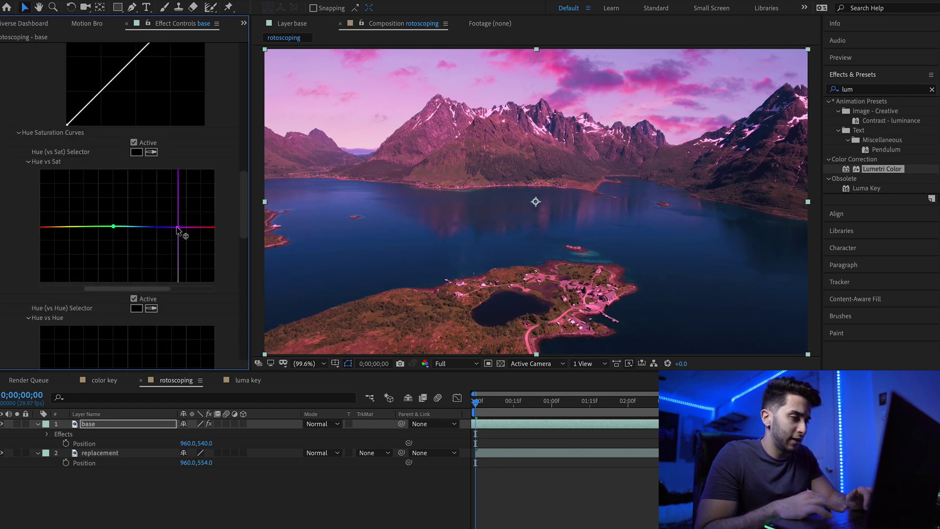
drag(146, 227, 147, 265)
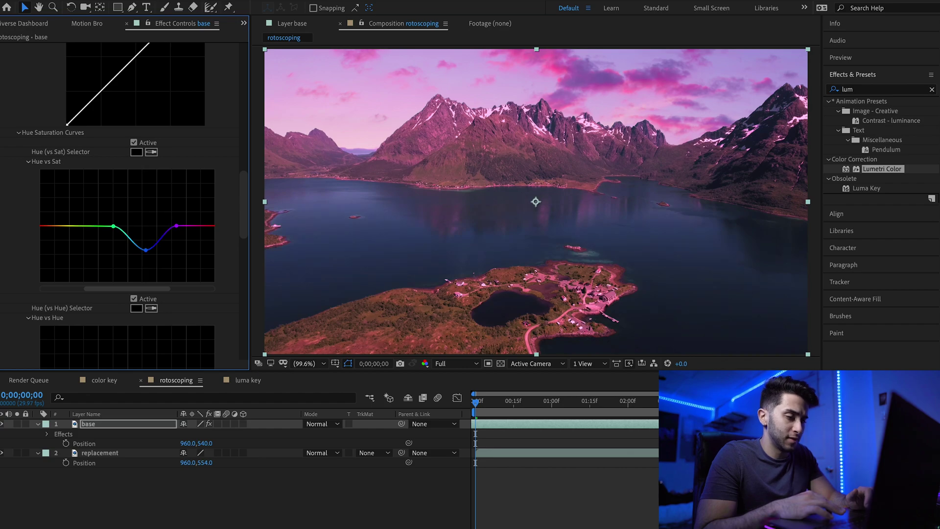